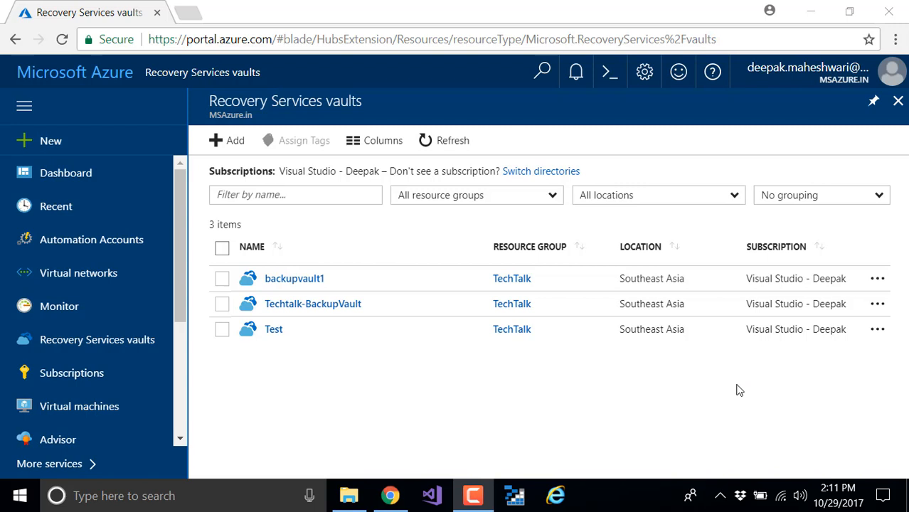
# - Open the Backup page under Getting Started for the backupvault1 Recovery Services vault
pyautogui.click(294, 280)
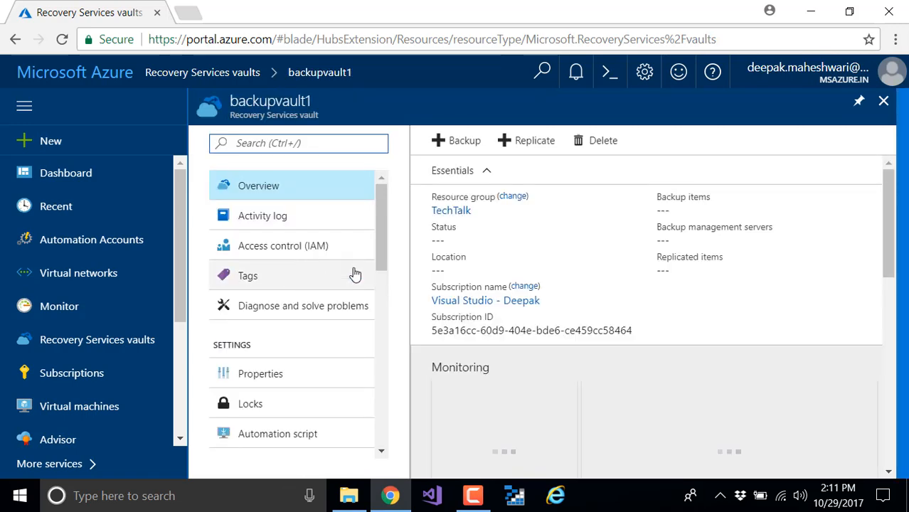
pyautogui.moveTo(384, 235); pyautogui.dragTo(371, 314)
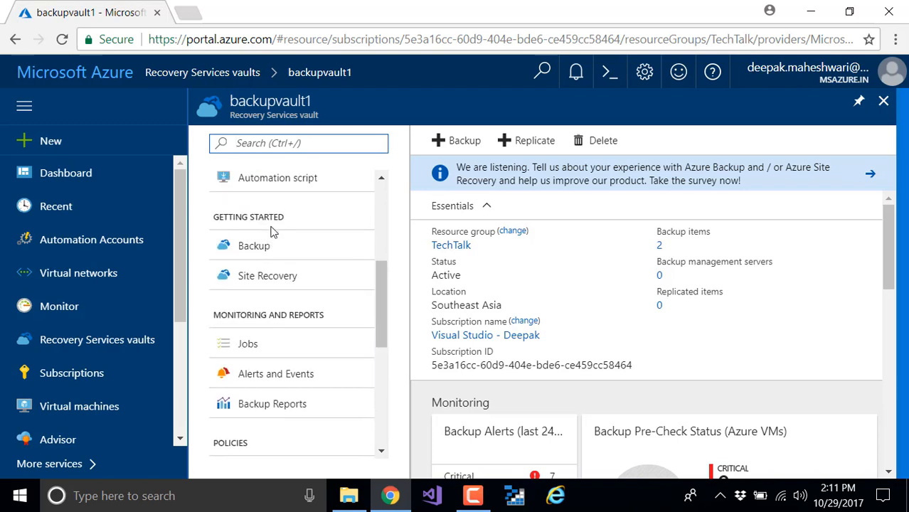
pyautogui.click(261, 247)
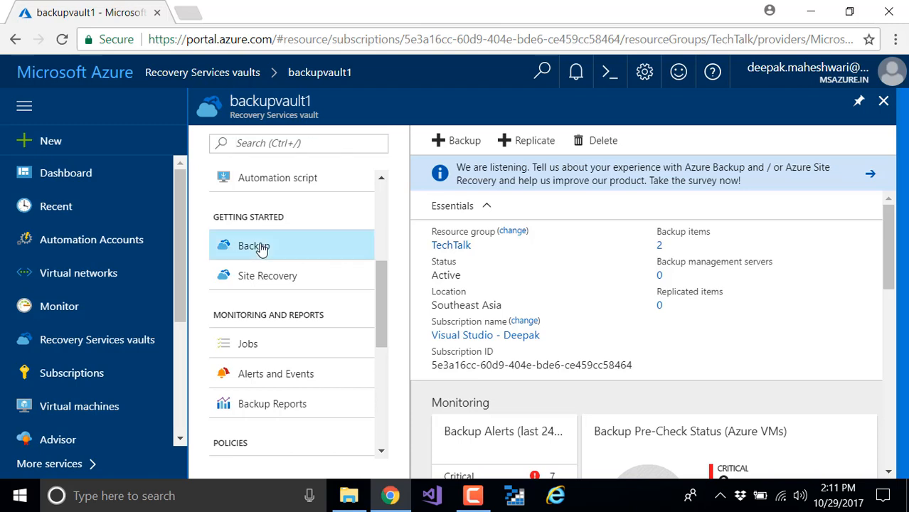
# - Choose On-Premises files and folders as the backup goal, and mark the latest Recovery Services Agent as already in use while preparing infrastructure
pyautogui.click(518, 165)
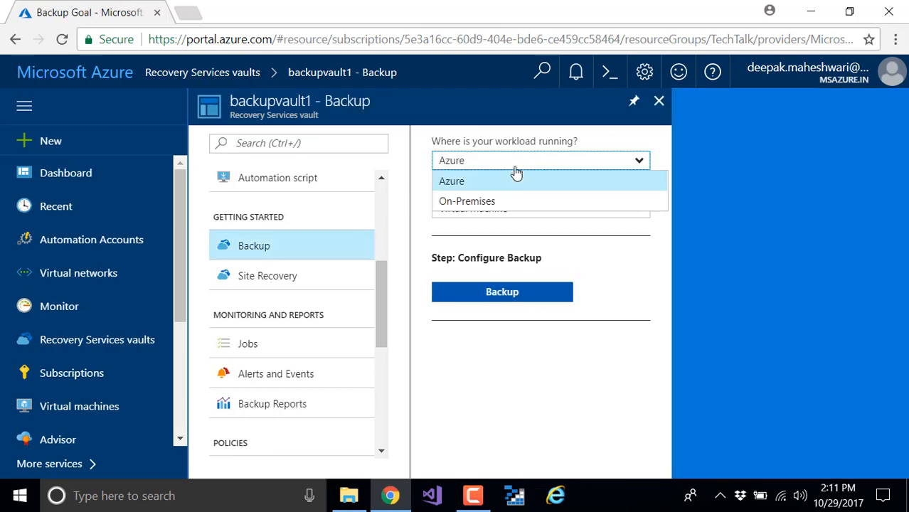
pyautogui.click(486, 206)
pyautogui.click(484, 208)
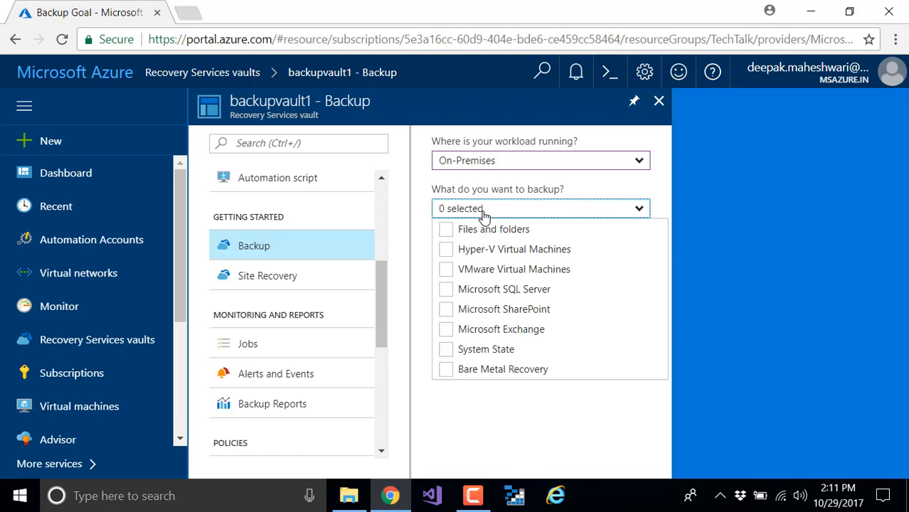
pyautogui.click(445, 229)
pyautogui.click(851, 370)
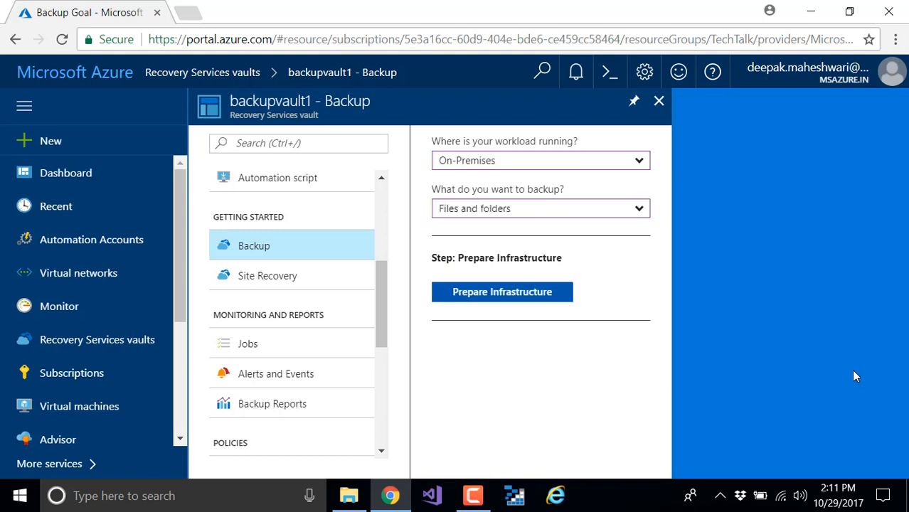
pyautogui.click(502, 297)
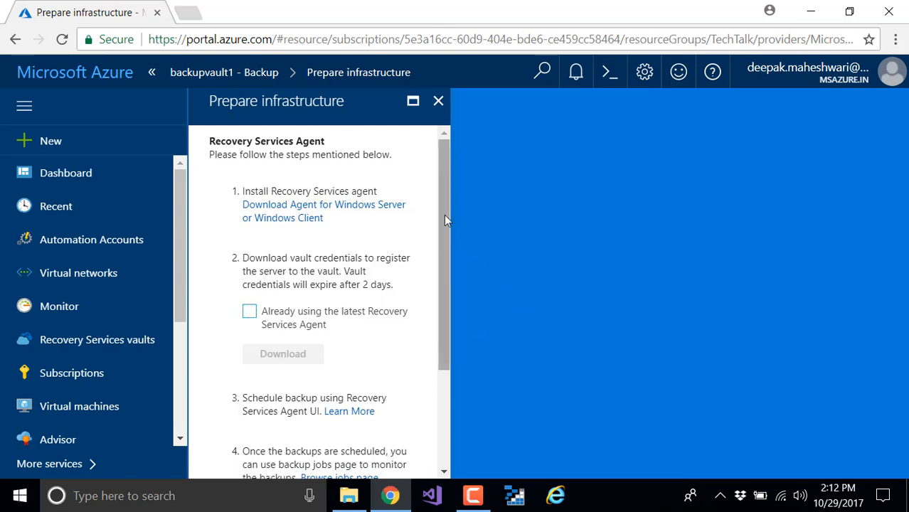
pyautogui.click(249, 311)
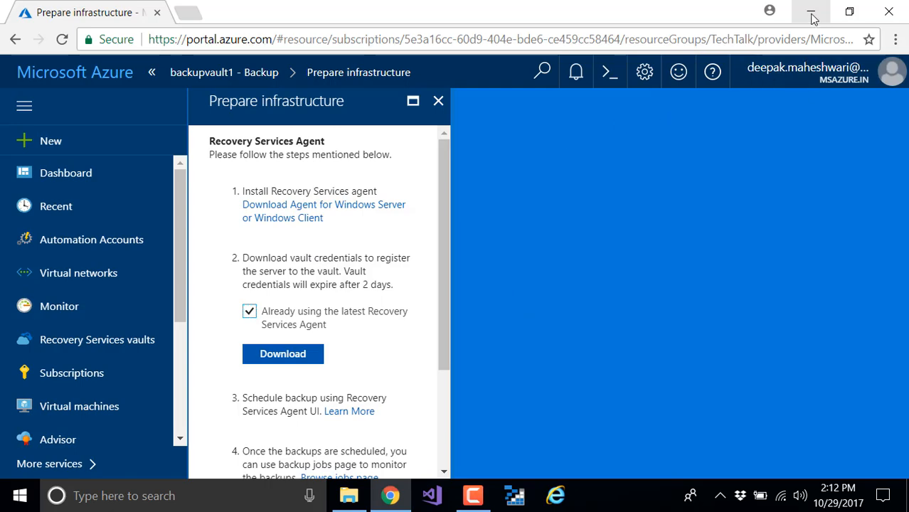
# - Minimize the browser and launch MARSAgentInstaller from the BackupConfig folder on the desktop
pyautogui.click(811, 14)
pyautogui.doubleClick(96, 32)
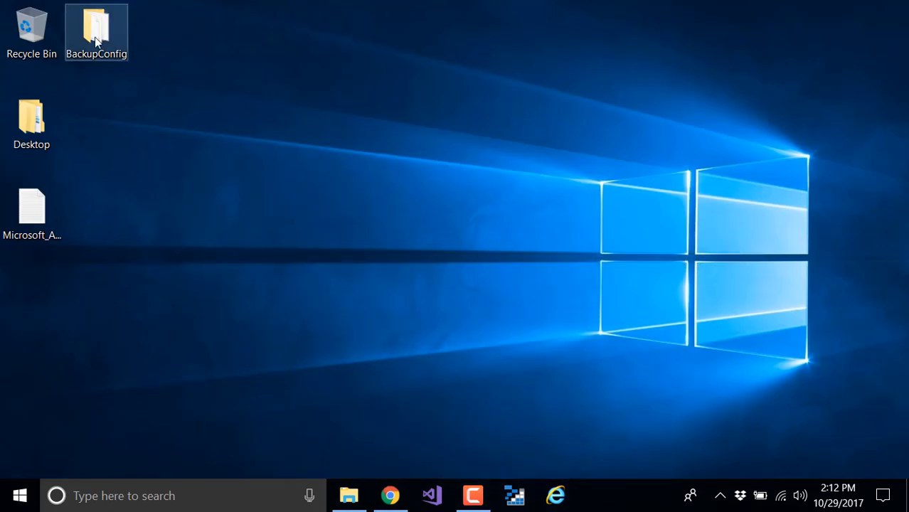
pyautogui.click(325, 137)
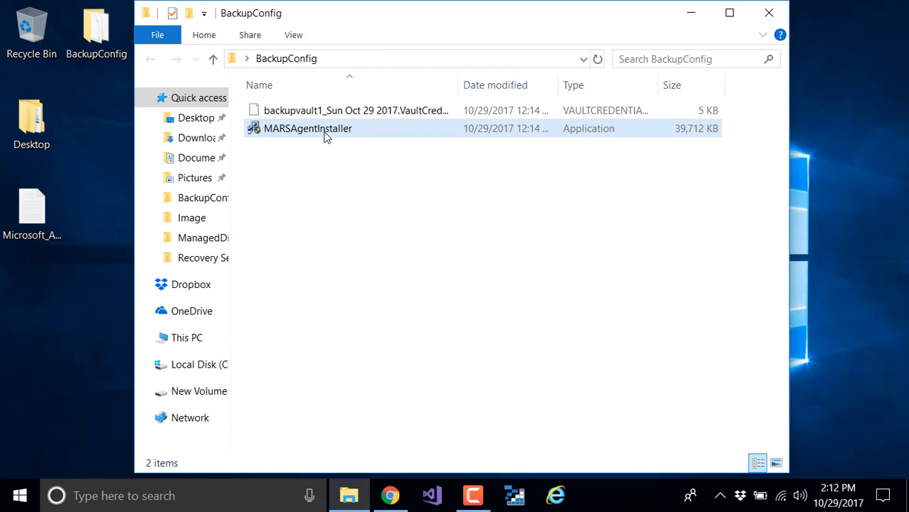
pyautogui.doubleClick(325, 135)
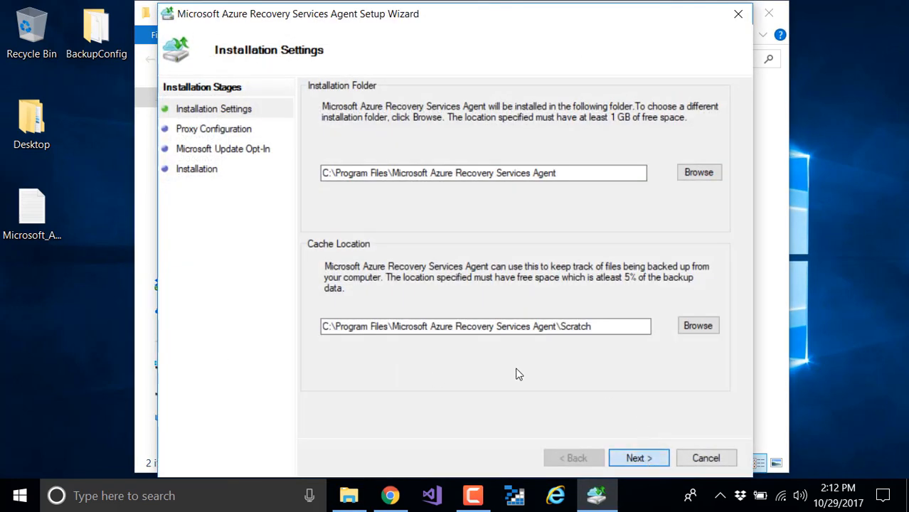
# - Install the Recovery Services Agent with the default folders and proxy settings, opting out of Microsoft Update
pyautogui.press('Return')
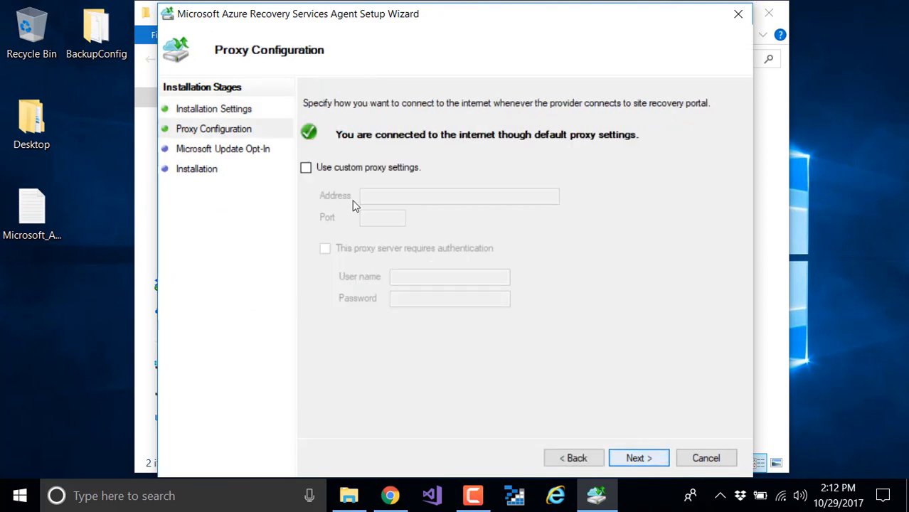
pyautogui.click(638, 459)
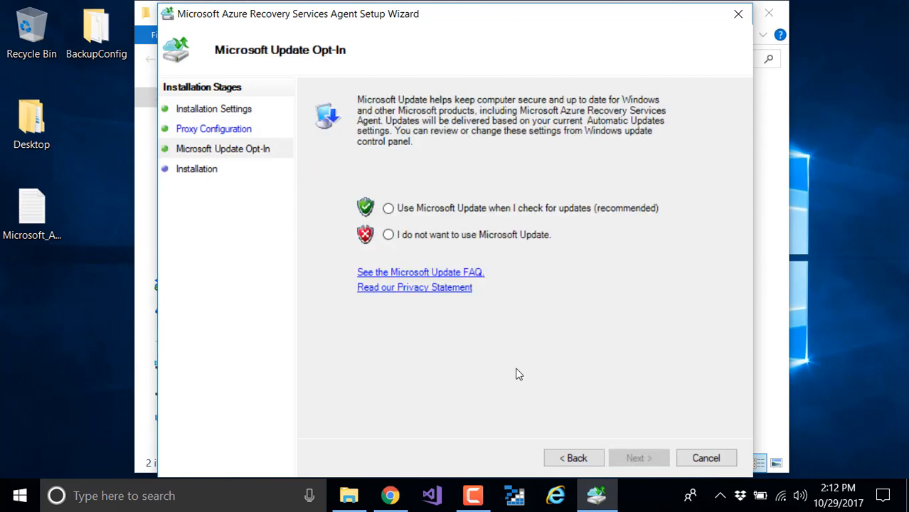
pyautogui.click(504, 243)
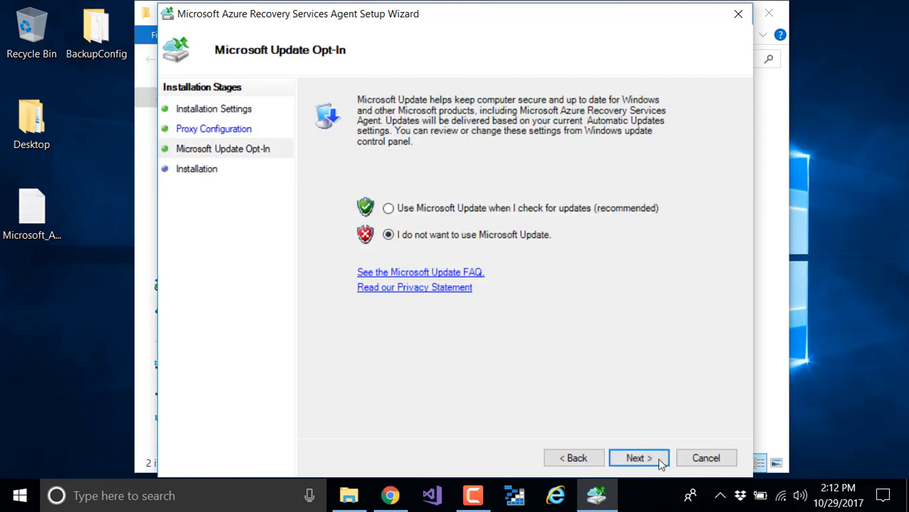
pyautogui.click(638, 457)
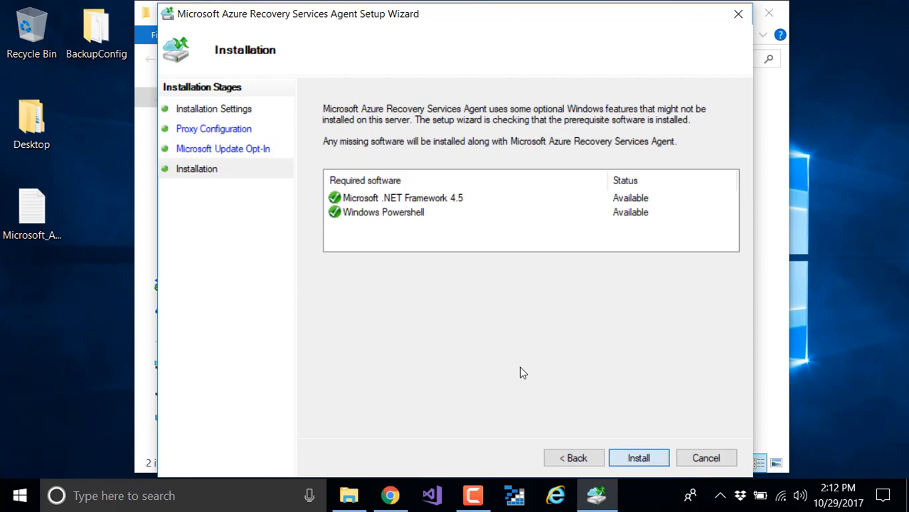
pyautogui.click(640, 457)
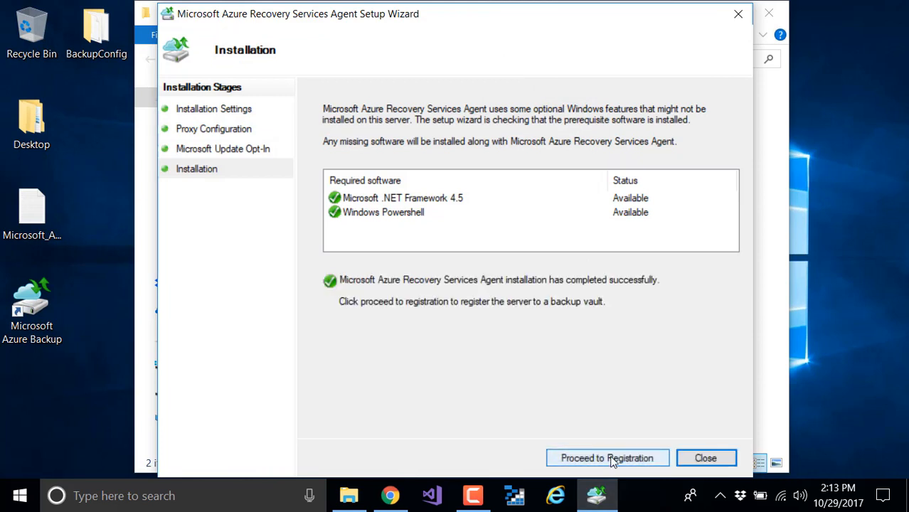
# - Proceed to server registration and identify the vault with the backupvault1 credentials file from the BackupConfig folder
pyautogui.click(611, 460)
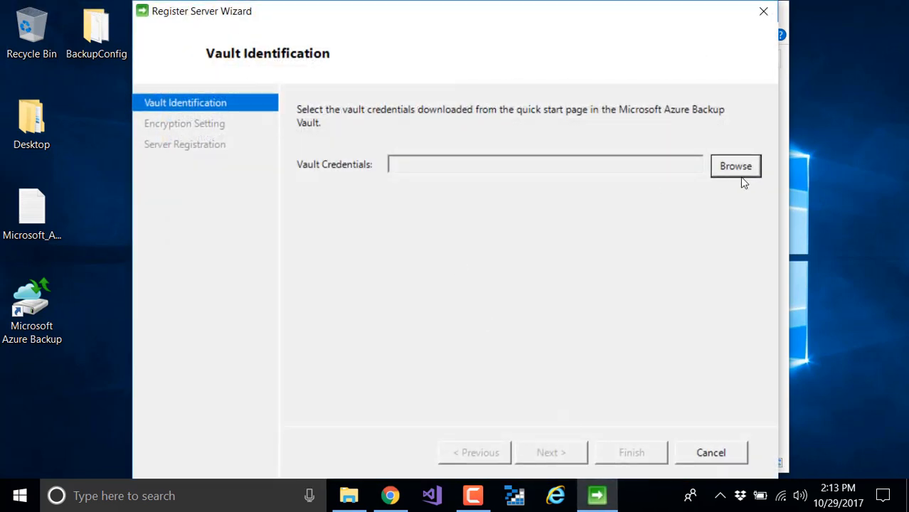
pyautogui.click(734, 168)
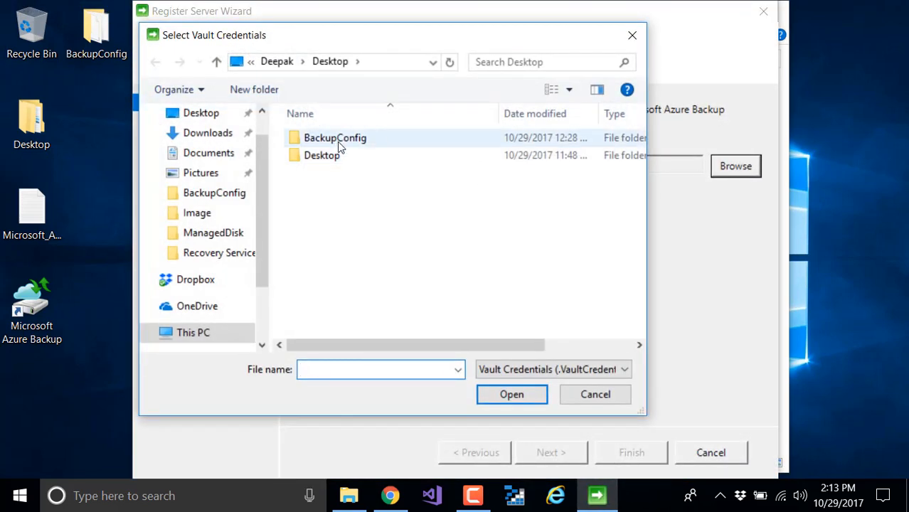
pyautogui.doubleClick(339, 146)
pyautogui.press('Down')
pyautogui.press('Return')
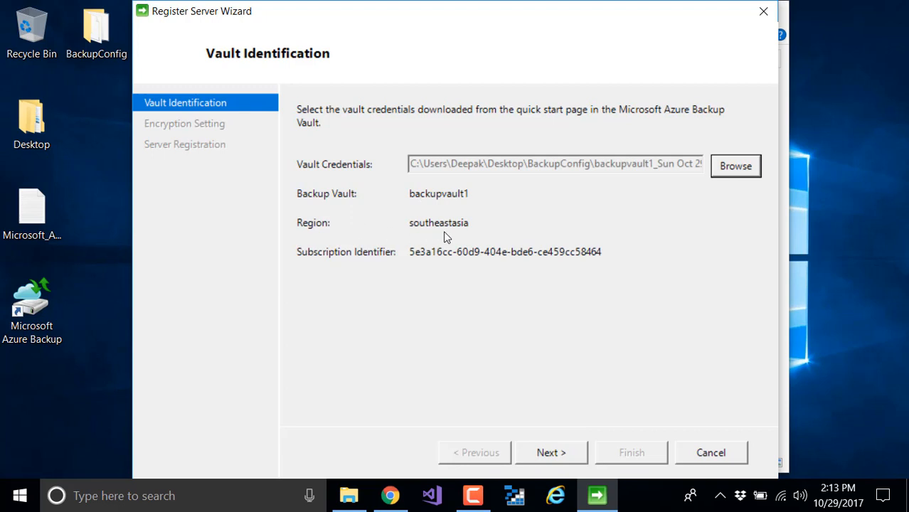
pyautogui.click(548, 459)
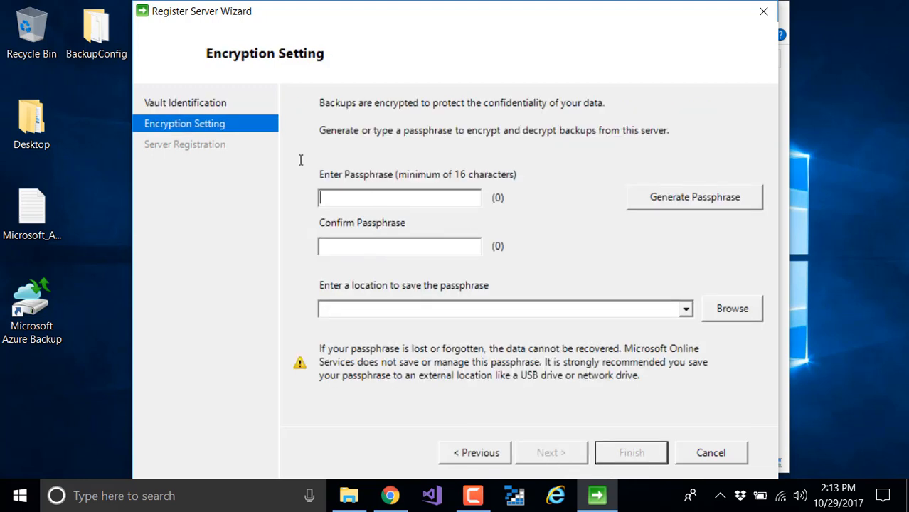
# - Enter and confirm the encryption passphrase, choose Desktop as its save location, and finish the server registration
pyautogui.hotkey('ctrl', 'v')
pyautogui.click(357, 242)
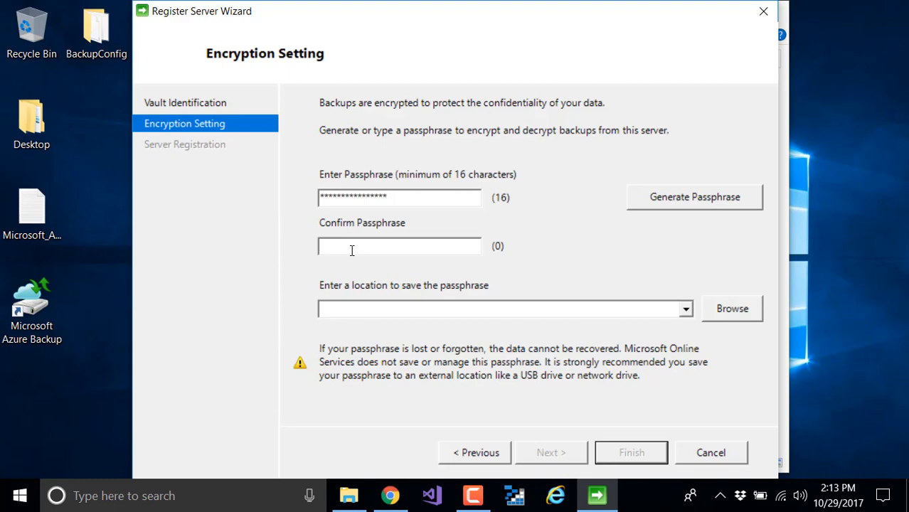
pyautogui.hotkey('ctrl', 'v')
pyautogui.click(726, 311)
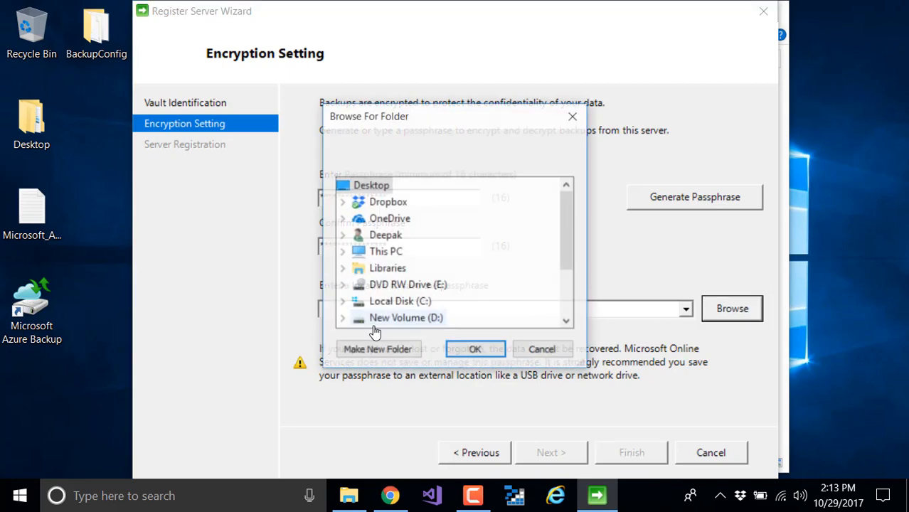
pyautogui.click(475, 350)
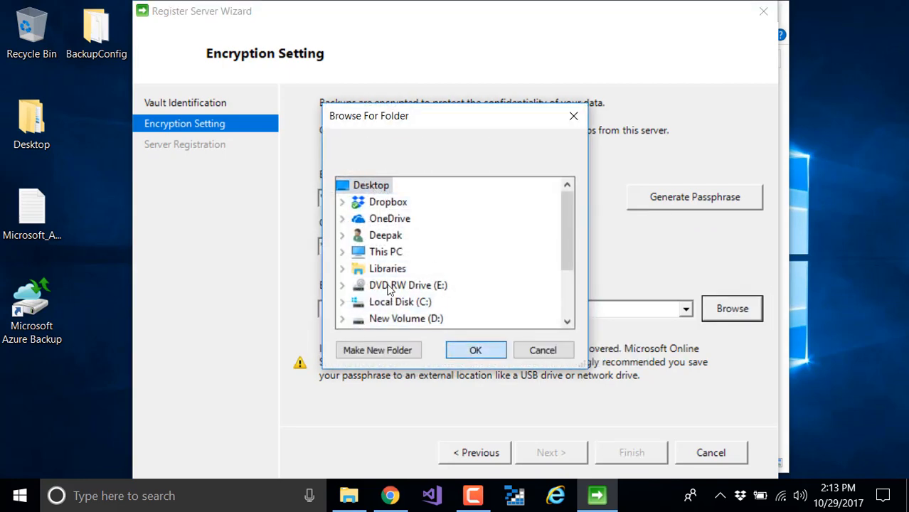
pyautogui.click(630, 458)
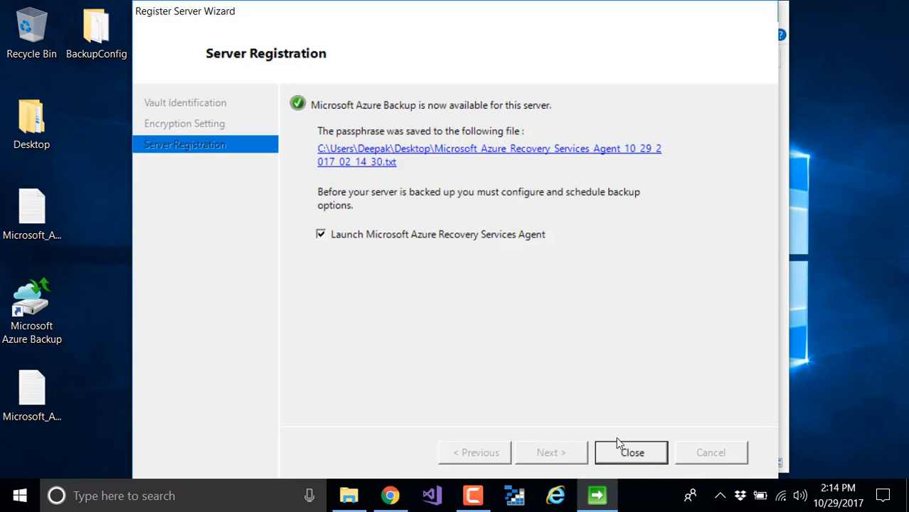
# - Close the registration wizard with the agent launch option enabled, and maximize the Microsoft Azure Backup window
pyautogui.click(642, 458)
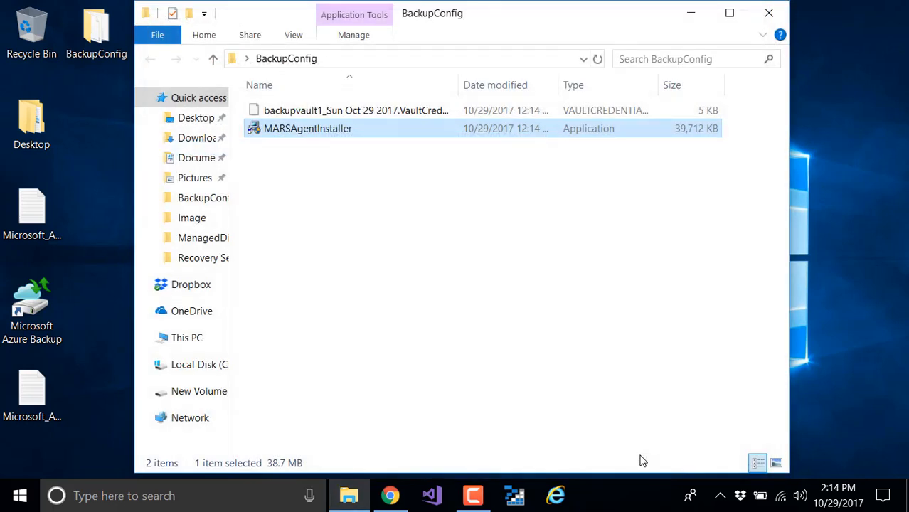
pyautogui.click(689, 16)
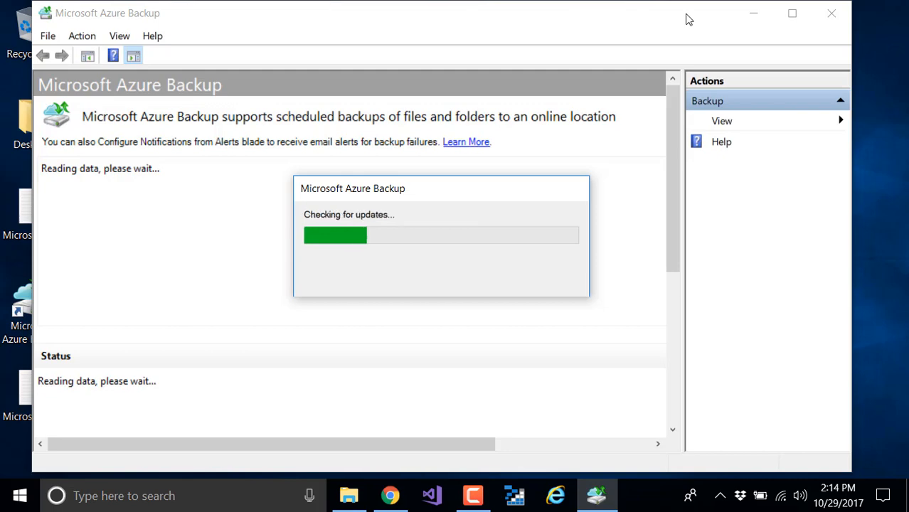
pyautogui.doubleClick(633, 14)
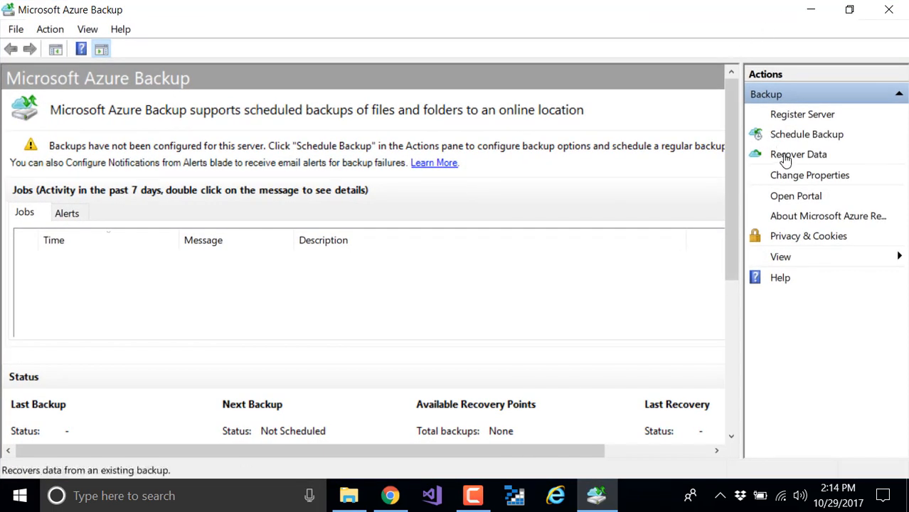
# - Start the Schedule Backup wizard, dock the taskbar along the desktop's right edge, and advance to Select Items to Backup
pyautogui.click(804, 135)
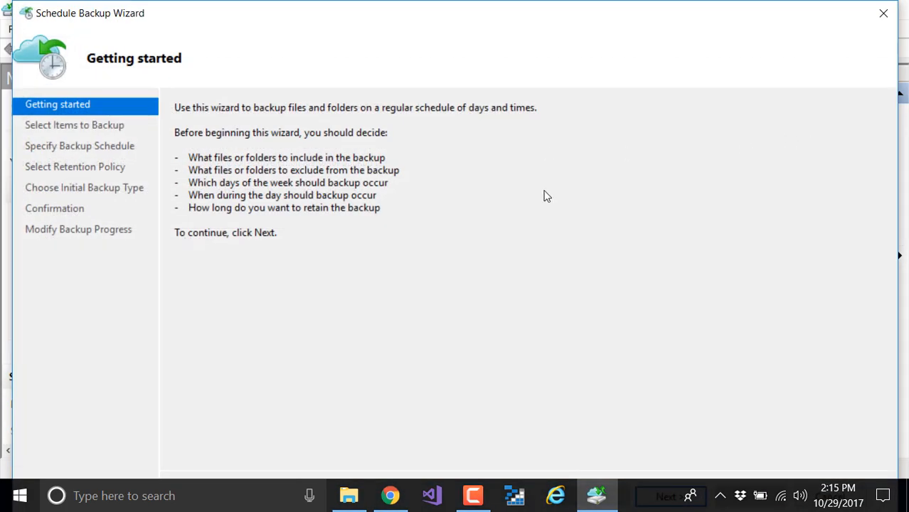
pyautogui.moveTo(632, 508); pyautogui.dragTo(888, 324)
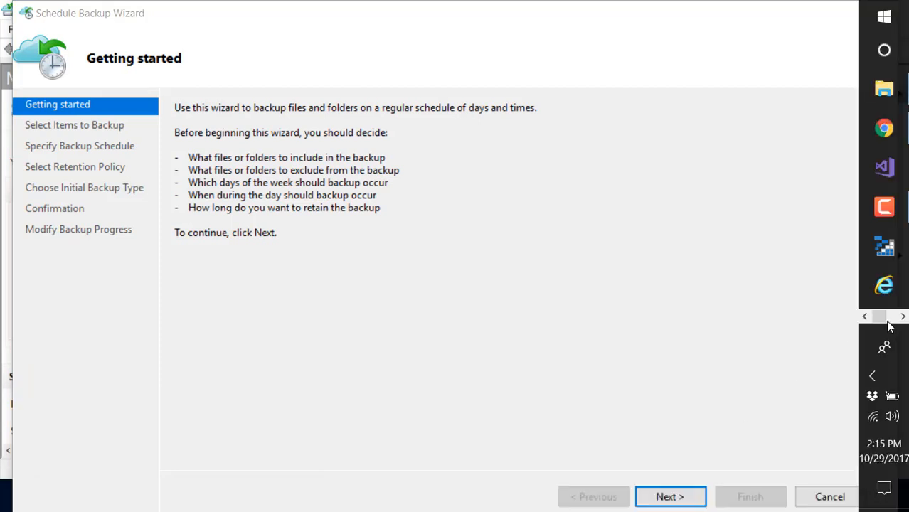
pyautogui.click(650, 501)
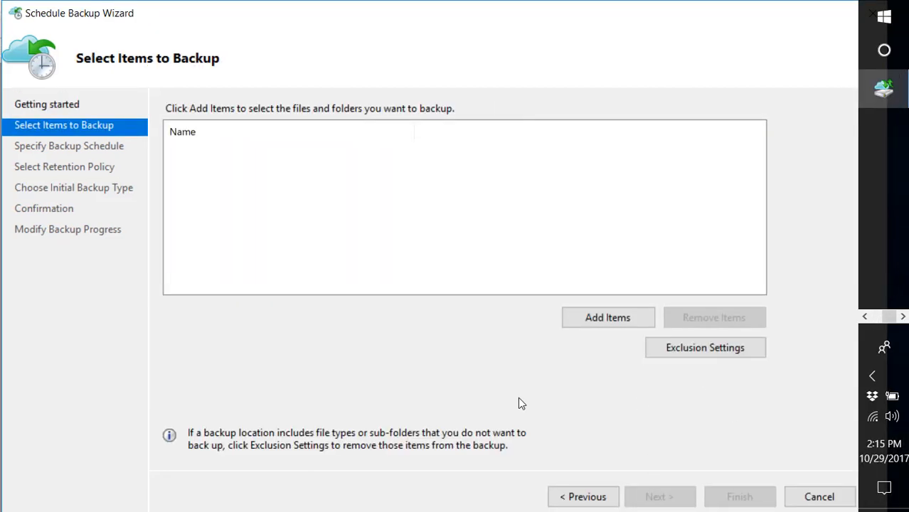
# - Add the BackupConfig folder from the user profile's Desktop on C: to the backup items and proceed to the backup schedule
pyautogui.click(620, 317)
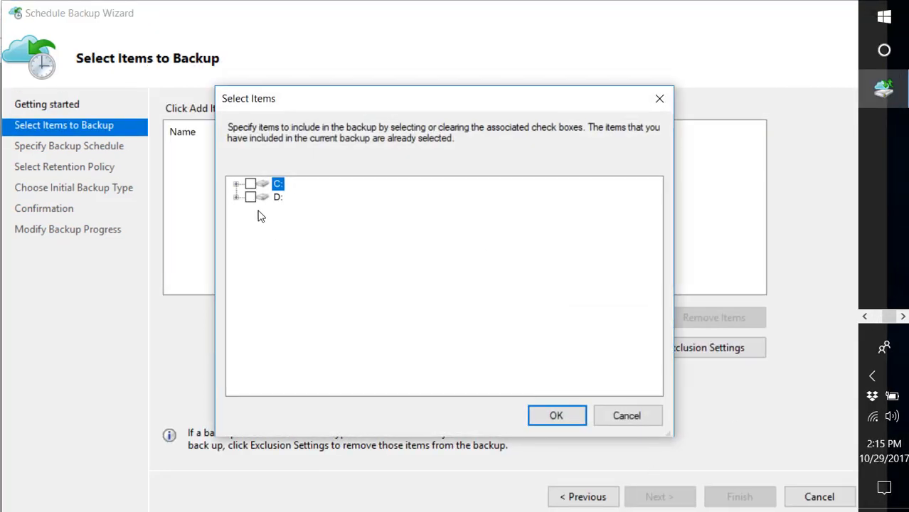
pyautogui.click(237, 185)
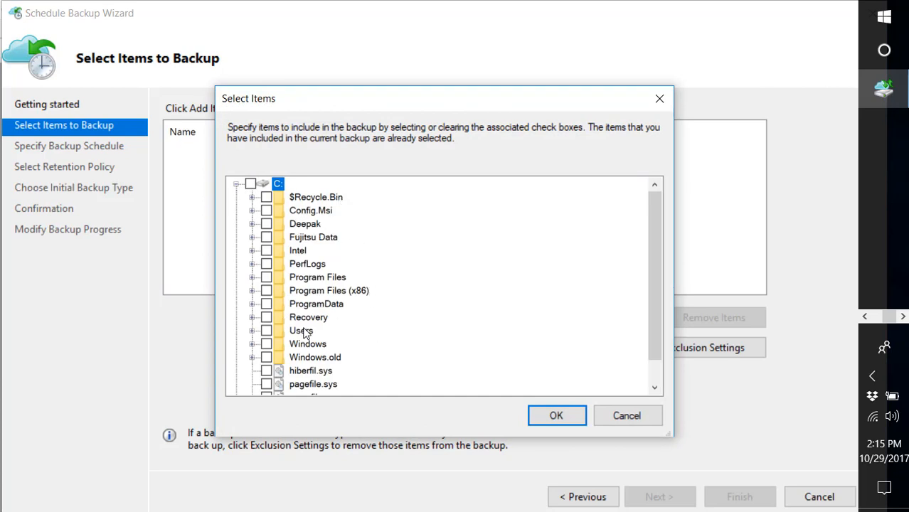
pyautogui.doubleClick(304, 333)
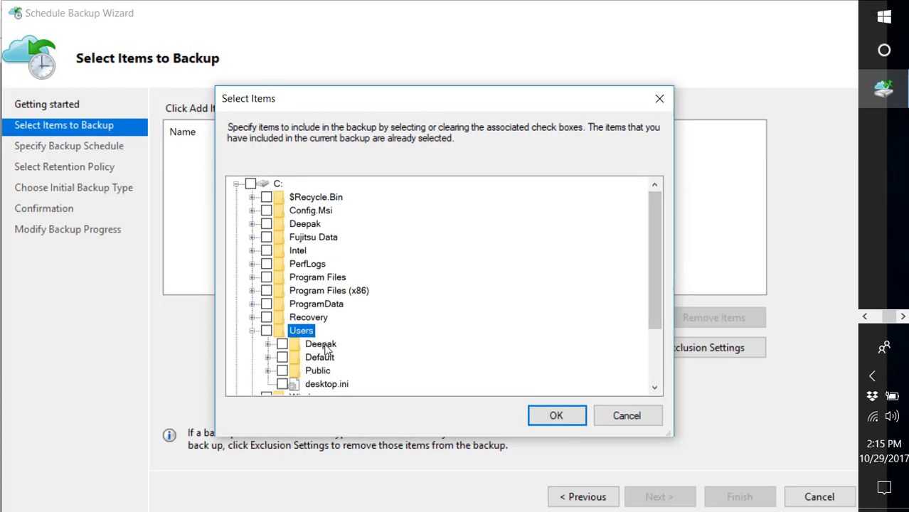
pyautogui.doubleClick(320, 345)
pyautogui.moveTo(652, 270); pyautogui.dragTo(657, 278)
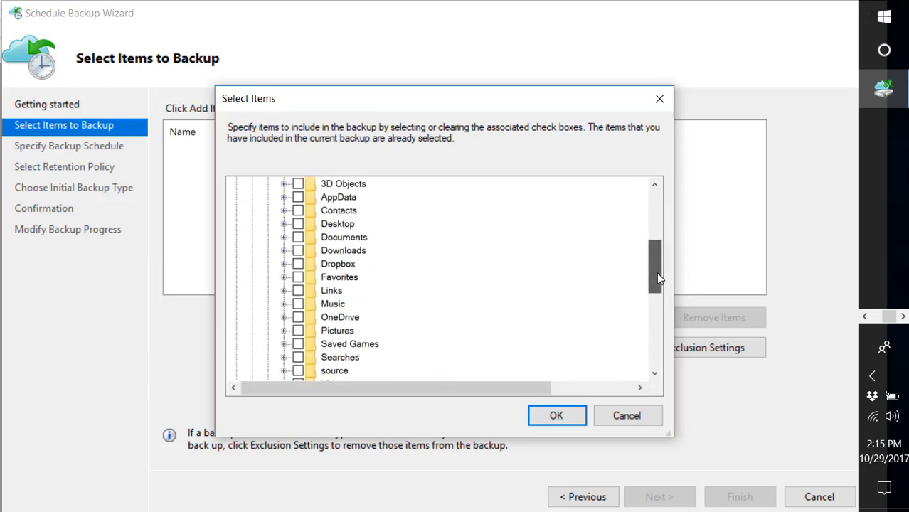
pyautogui.click(283, 224)
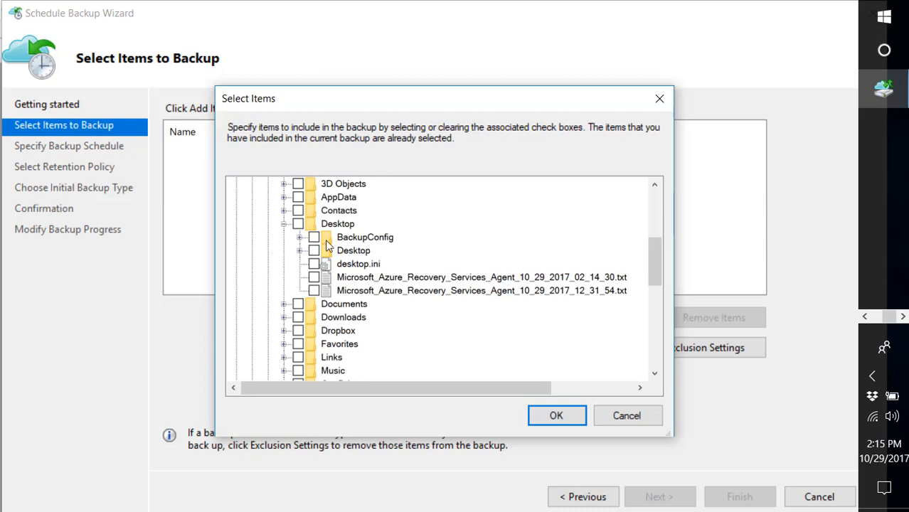
pyautogui.click(314, 237)
pyautogui.click(568, 416)
pyautogui.click(669, 502)
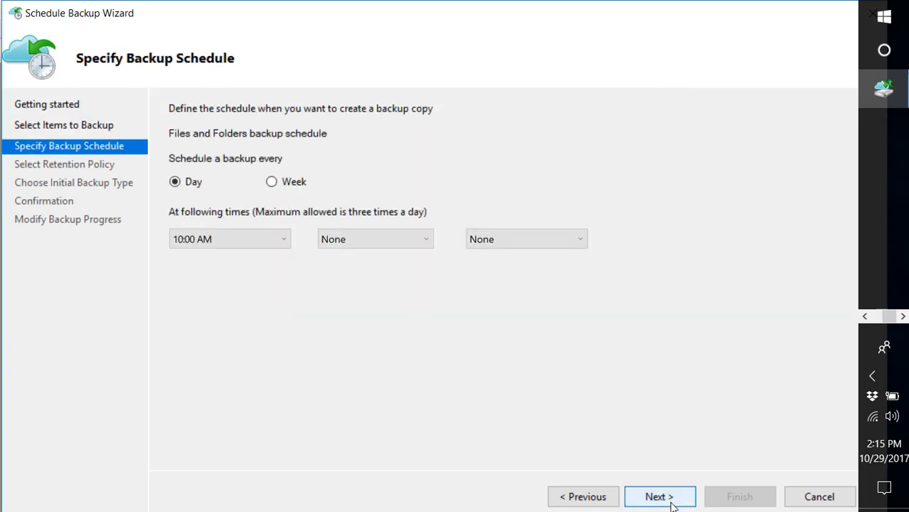
# - Accept the daily 10:00 AM schedule, disable the weekly, monthly and yearly retention policies, and set daily retention to 7 days
pyautogui.click(659, 496)
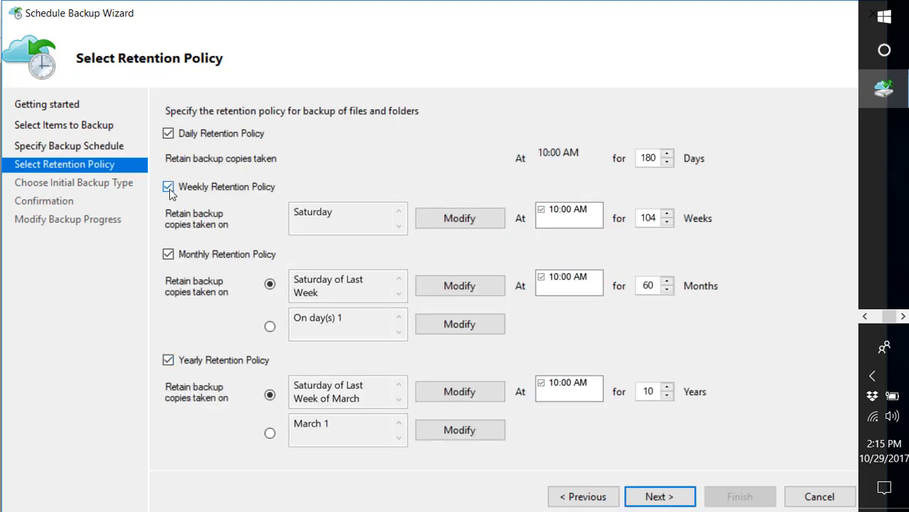
pyautogui.click(168, 187)
pyautogui.click(168, 254)
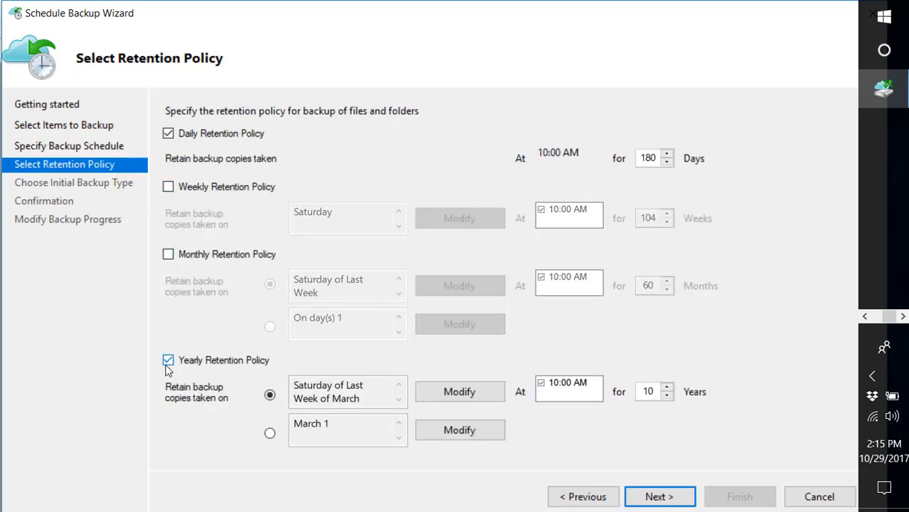
pyautogui.click(168, 361)
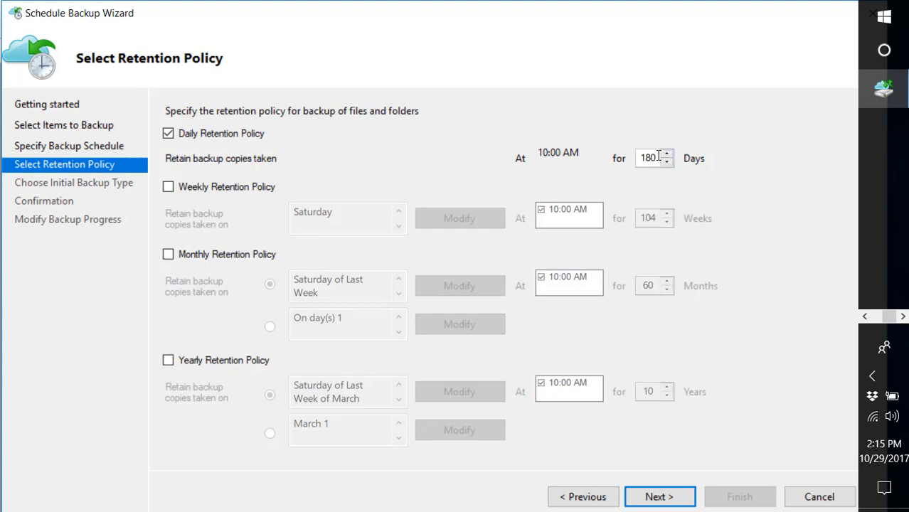
pyautogui.moveTo(655, 158); pyautogui.dragTo(623, 159)
pyautogui.write('7')
# - Keep the initial backup type as Automatically over the network, finish creating the backup schedule, and close the wizard
pyautogui.click(669, 498)
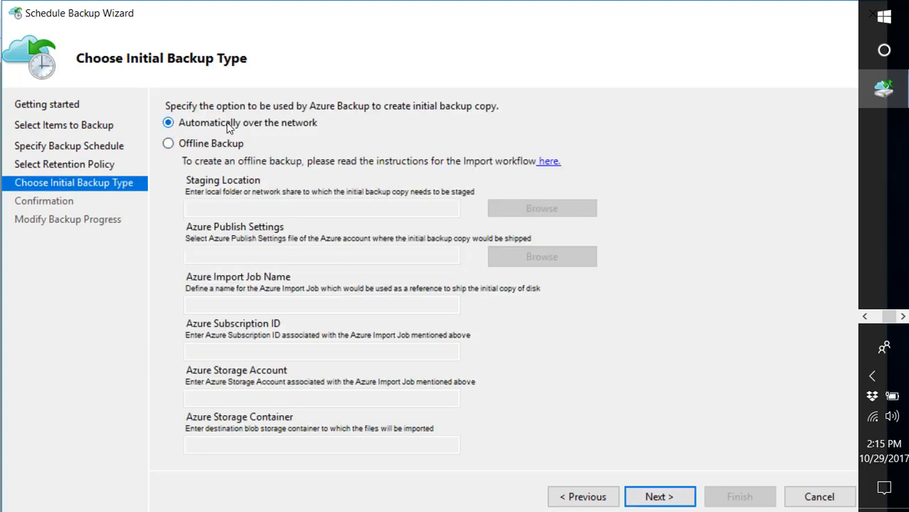
pyautogui.click(629, 500)
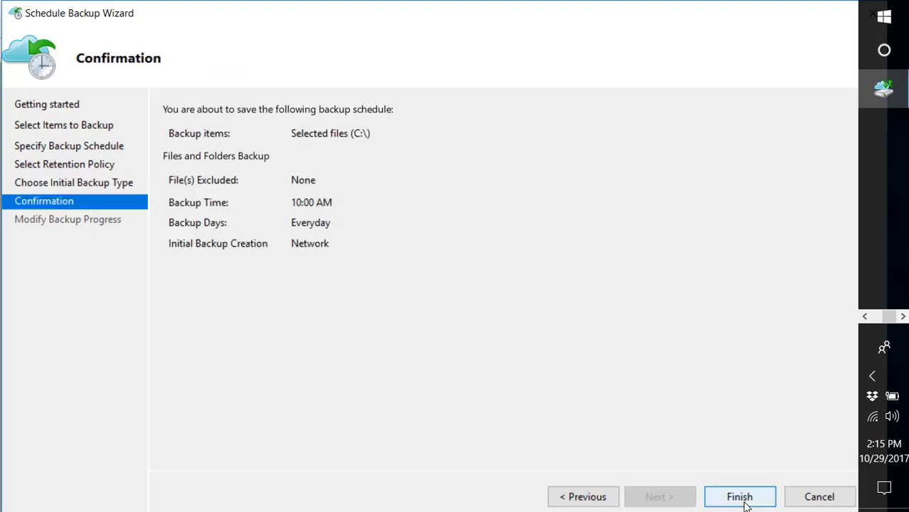
pyautogui.click(743, 502)
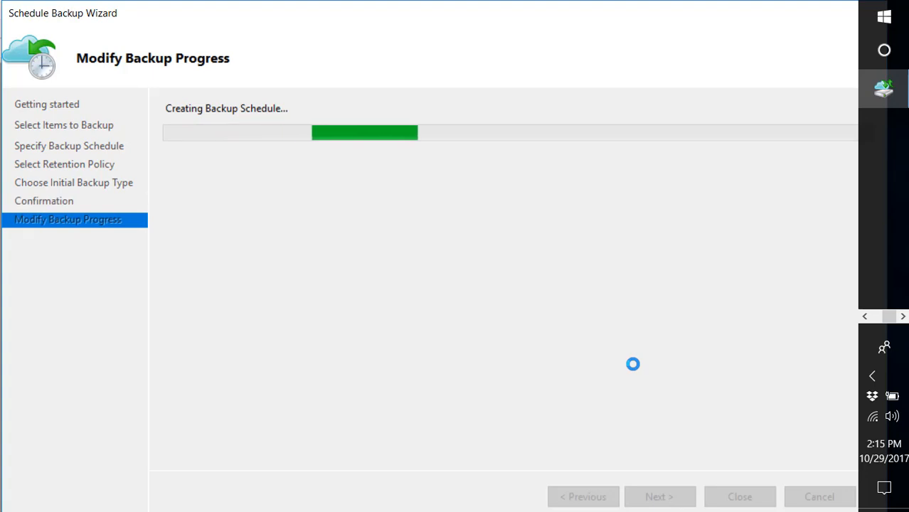
pyautogui.click(754, 499)
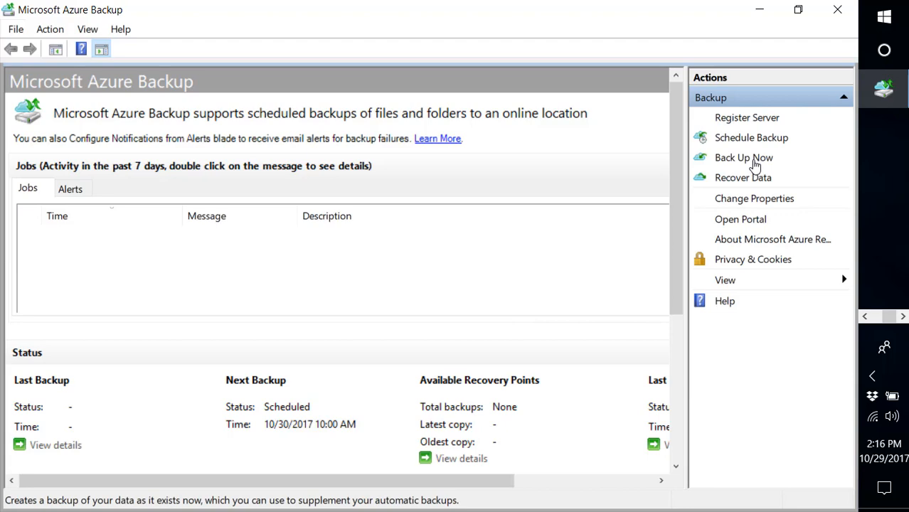
# - Start an immediate backup of the BackupConfig folder with Back Up Now
pyautogui.click(755, 165)
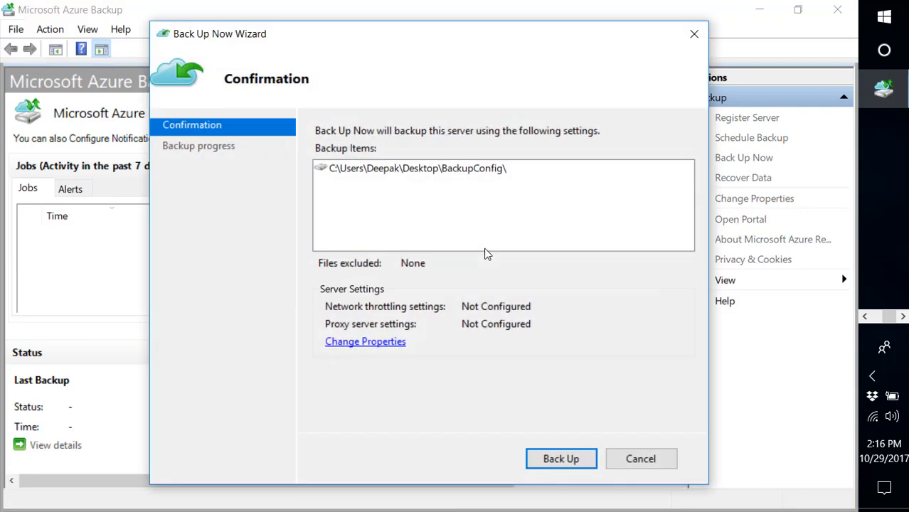
pyautogui.click(570, 460)
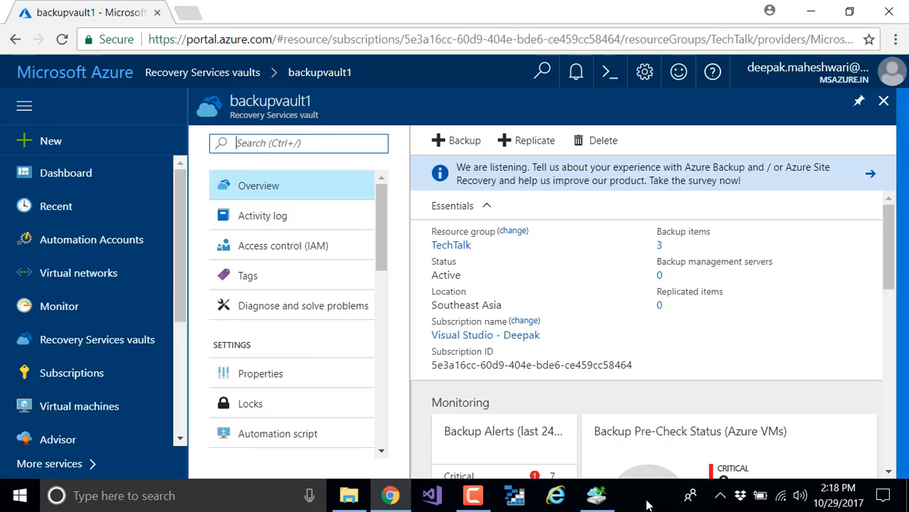
# - In the Azure portal, examine backupvault1's Azure Backup Agent items and the C:\ item of the newly registered computer, and return to the list
pyautogui.moveTo(381, 217); pyautogui.dragTo(378, 364)
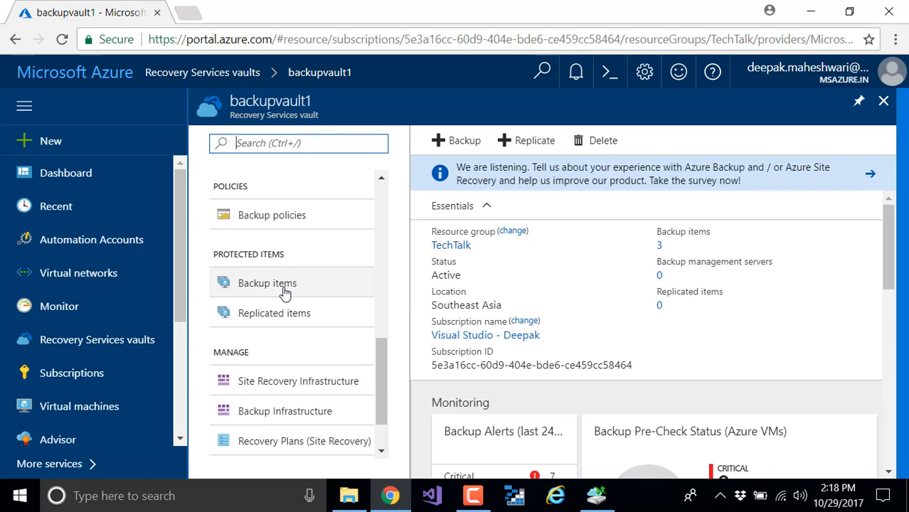
pyautogui.click(284, 292)
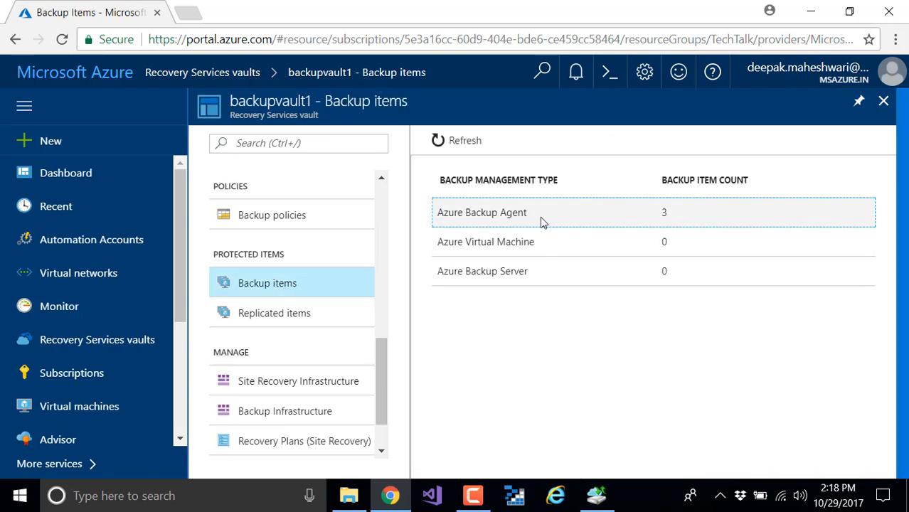
pyautogui.click(503, 213)
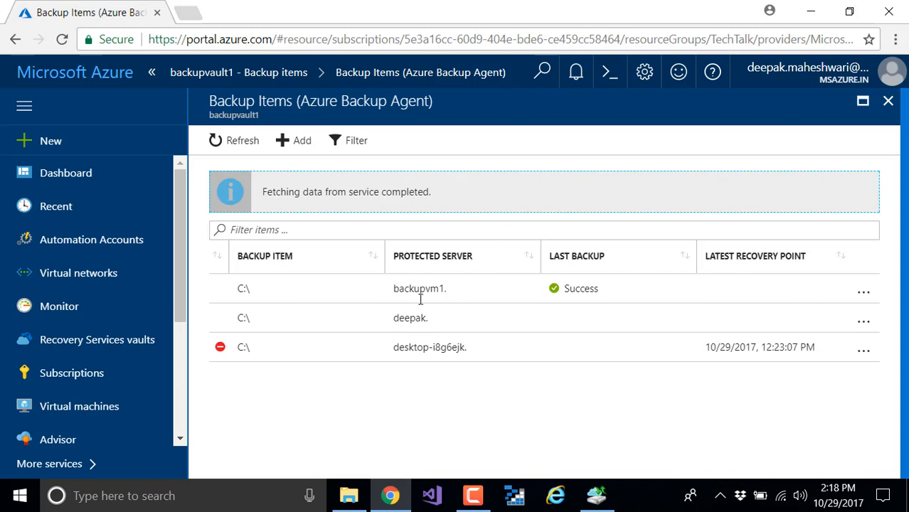
pyautogui.click(358, 317)
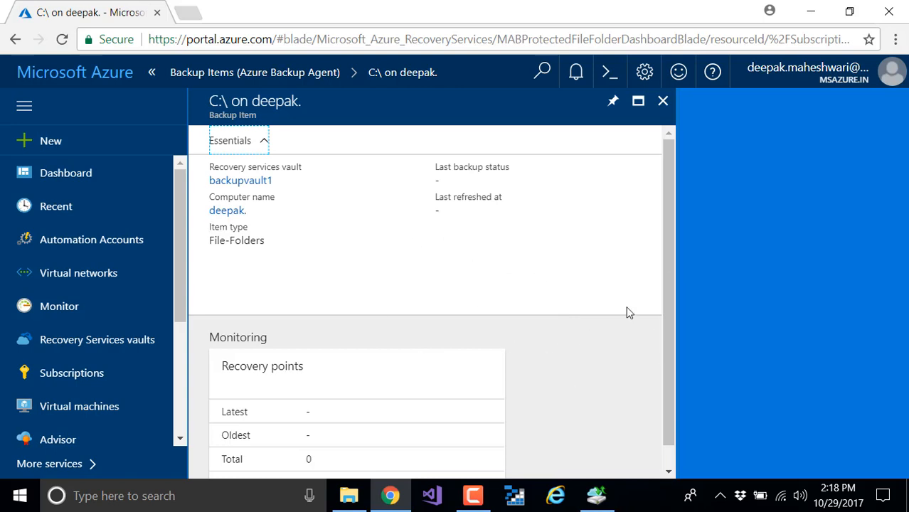
pyautogui.moveTo(673, 239); pyautogui.dragTo(683, 188)
pyautogui.click(663, 101)
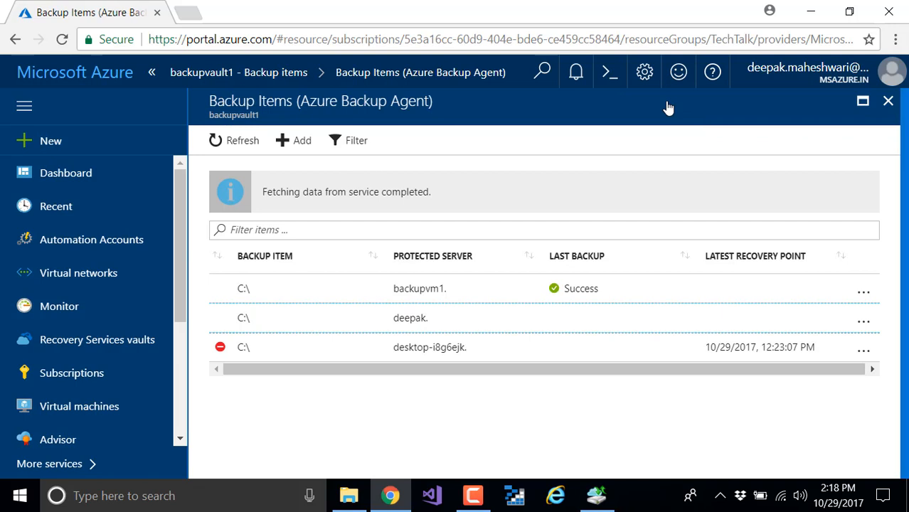